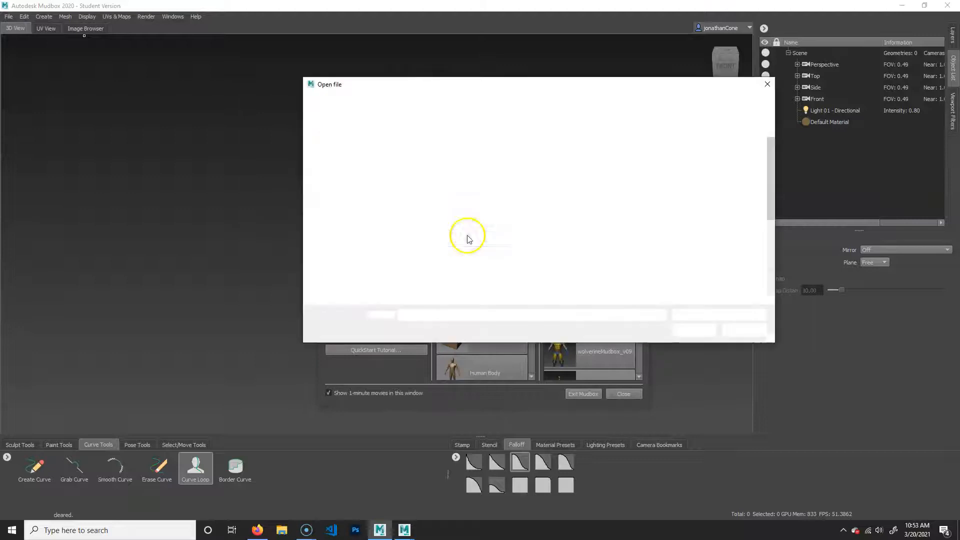
Open the model file uglyFrogMayaToMudbox.obj from the Desktop.
scroll(511, 269, "down", 3)
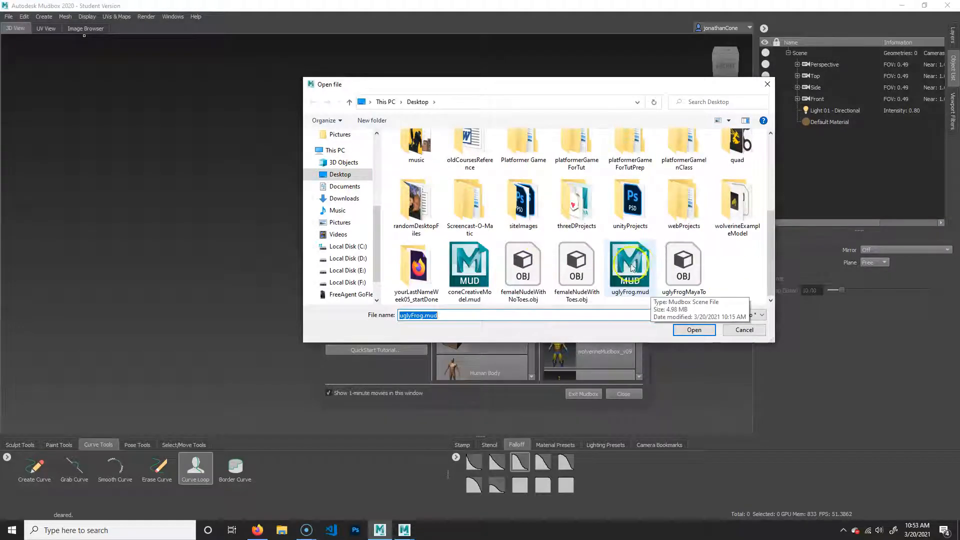
left_click(695, 270)
left_click(695, 330)
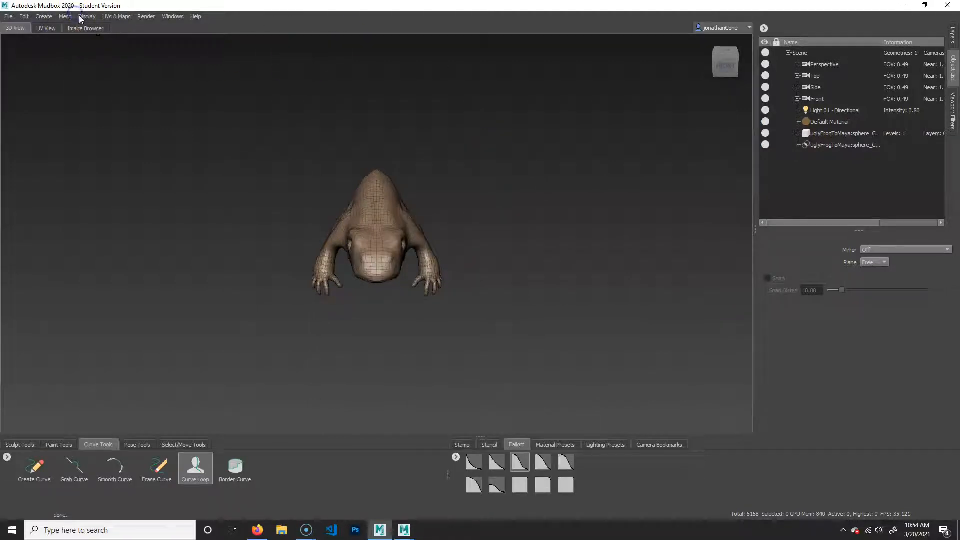
Flatten the frog mesh to UV space and unflatten it again, checking its UV layout and its shape in perspective.
left_click(118, 16)
left_click(129, 58)
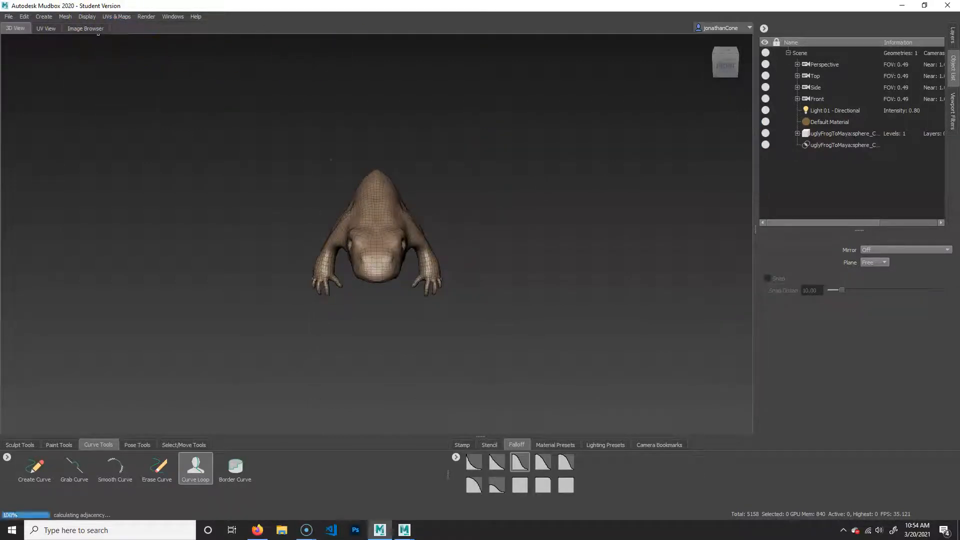
left_click(123, 17)
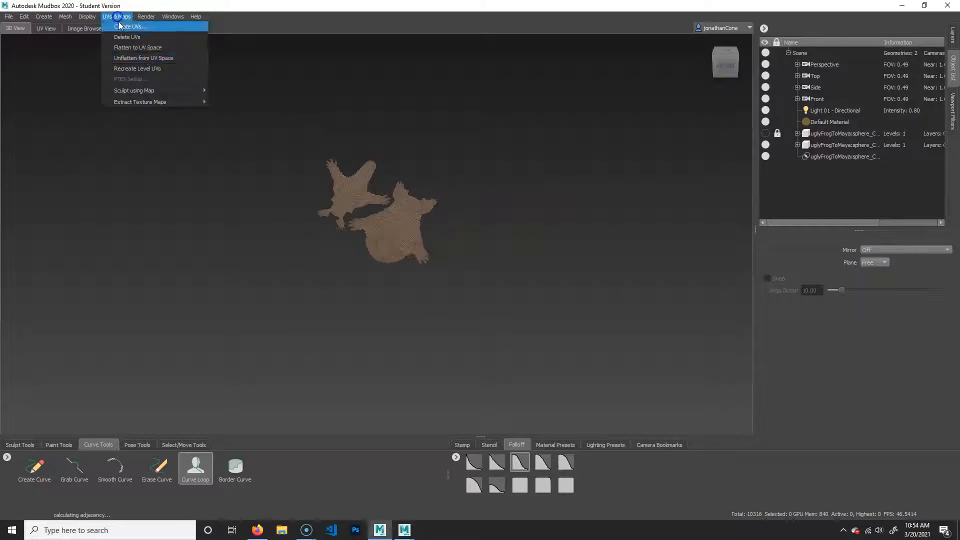
left_click(150, 50)
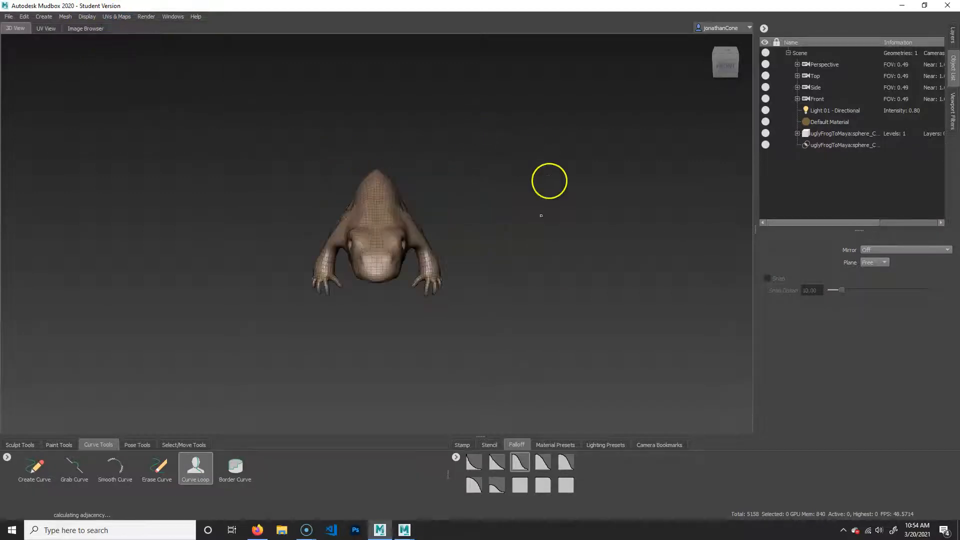
left_click_drag(592, 300, 499, 343, "alt")
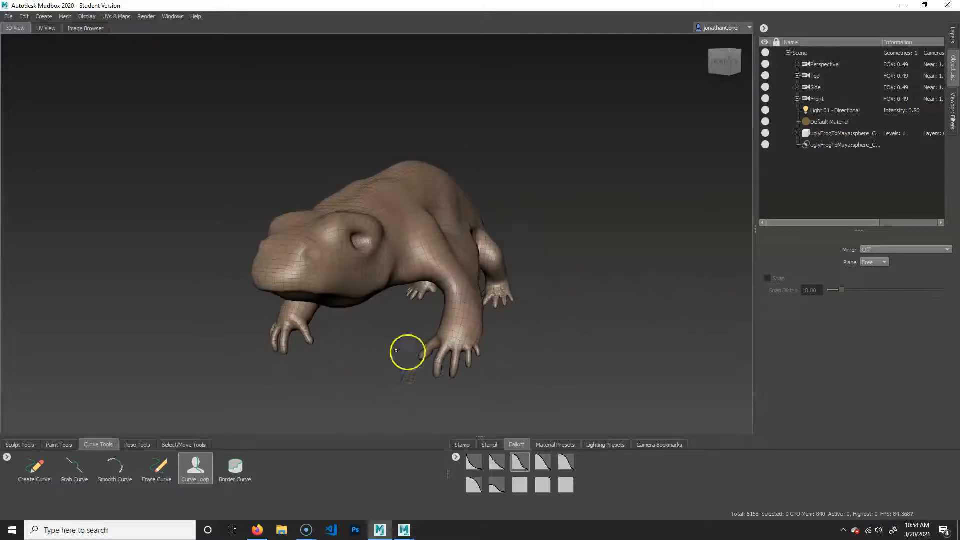
left_click_drag(450, 225, 504, 321, "alt")
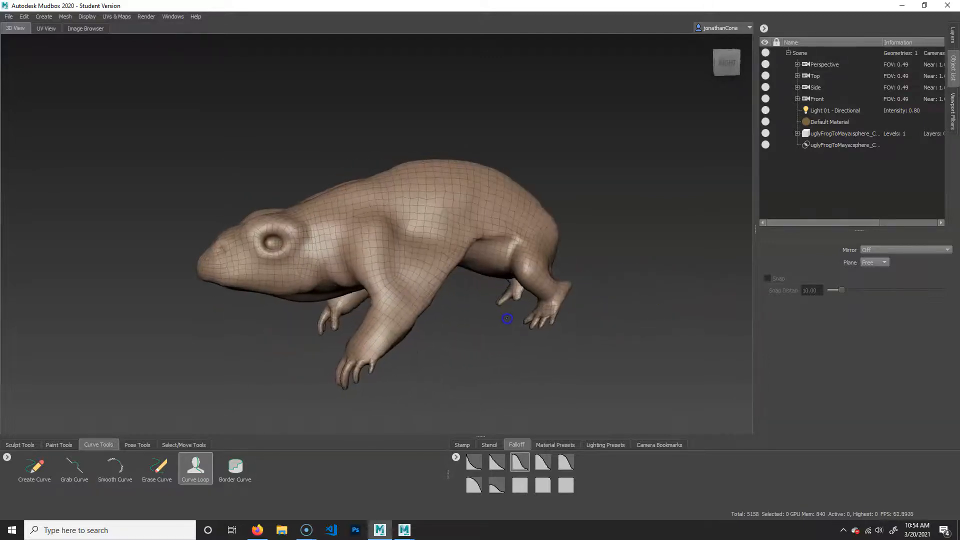
Show the frog's sculpt layers and turn off Tessellate for the Sculpt brush.
left_click(950, 35)
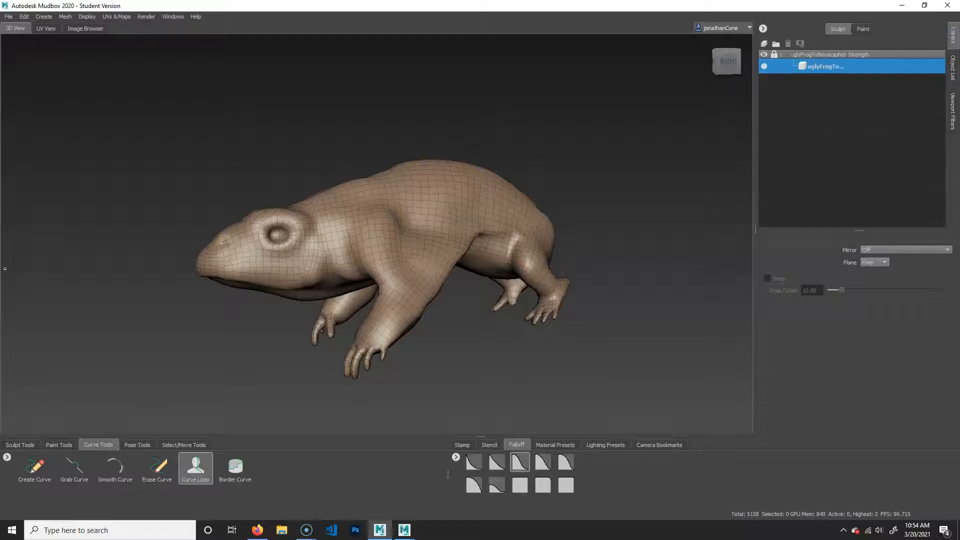
left_click(19, 444)
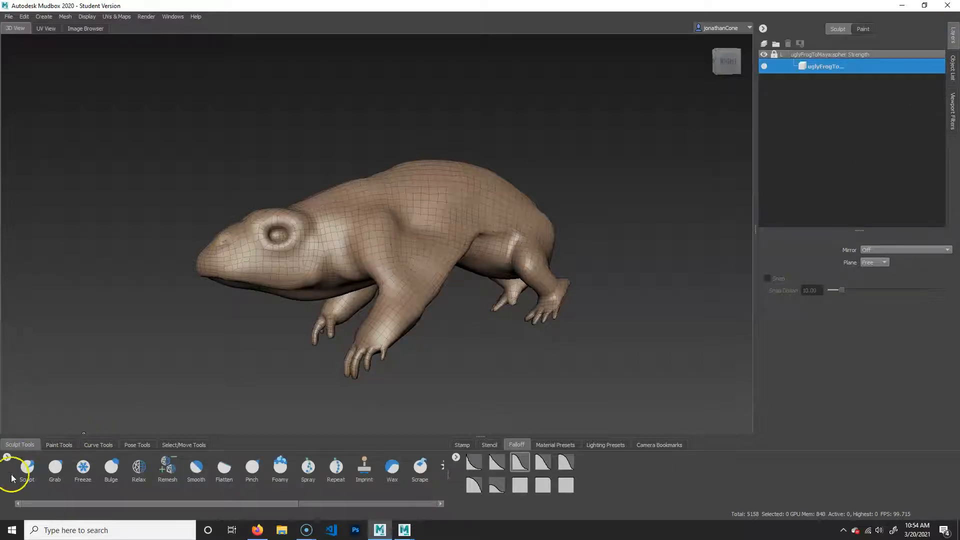
left_click(27, 468)
scroll(824, 328, "down", 5)
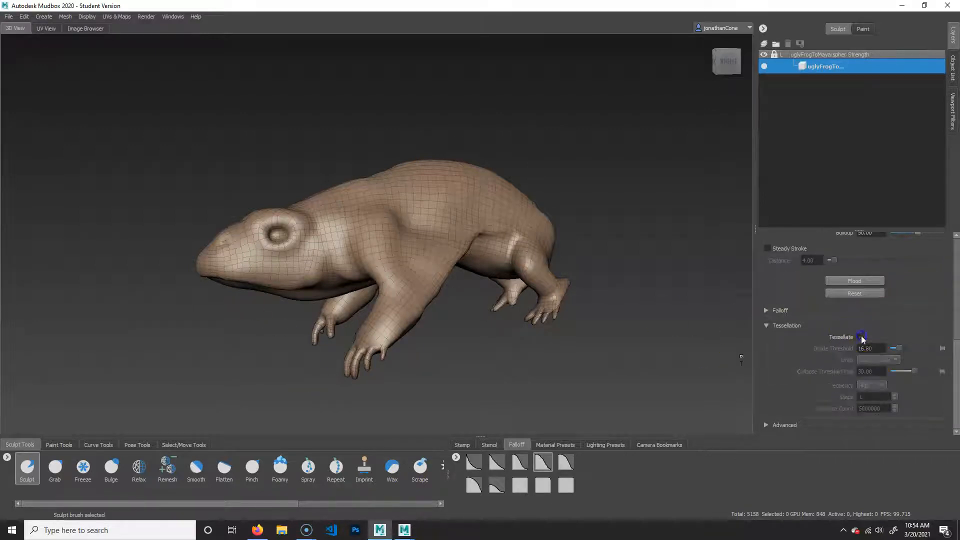
Turn off Tessellate for the Bulge brush and check the setting on the Grab, Freeze, Relax, Smooth and Flatten brushes.
left_click(55, 467)
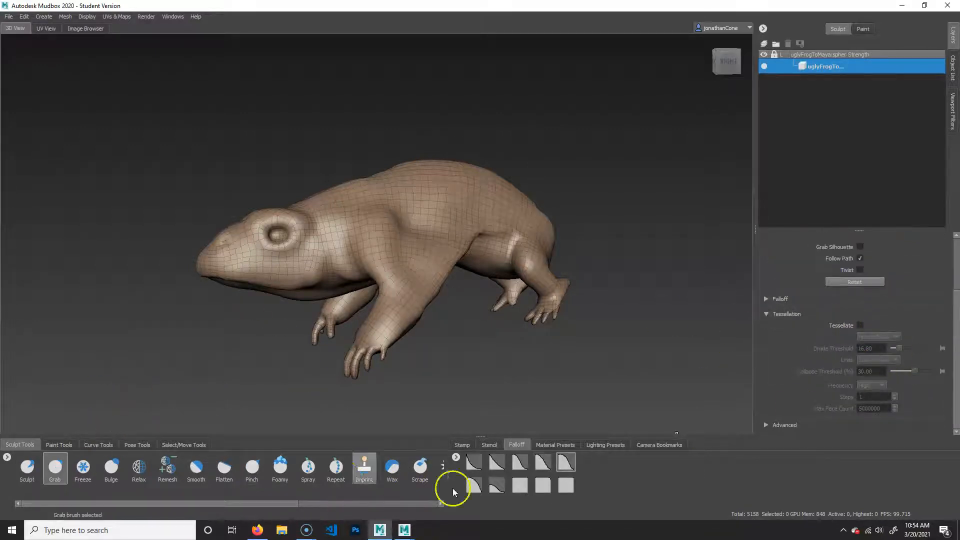
left_click(83, 468)
left_click(111, 468)
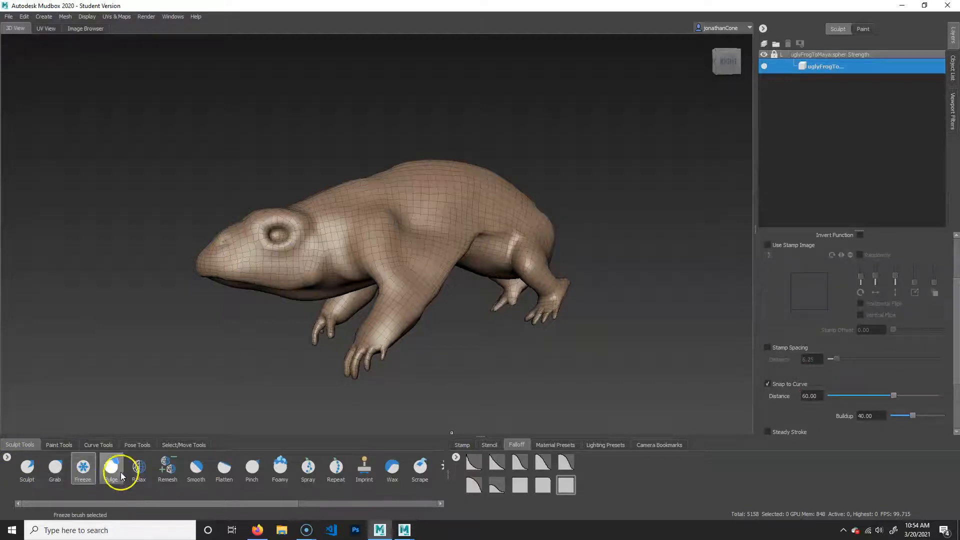
scroll(868, 388, "down", 6)
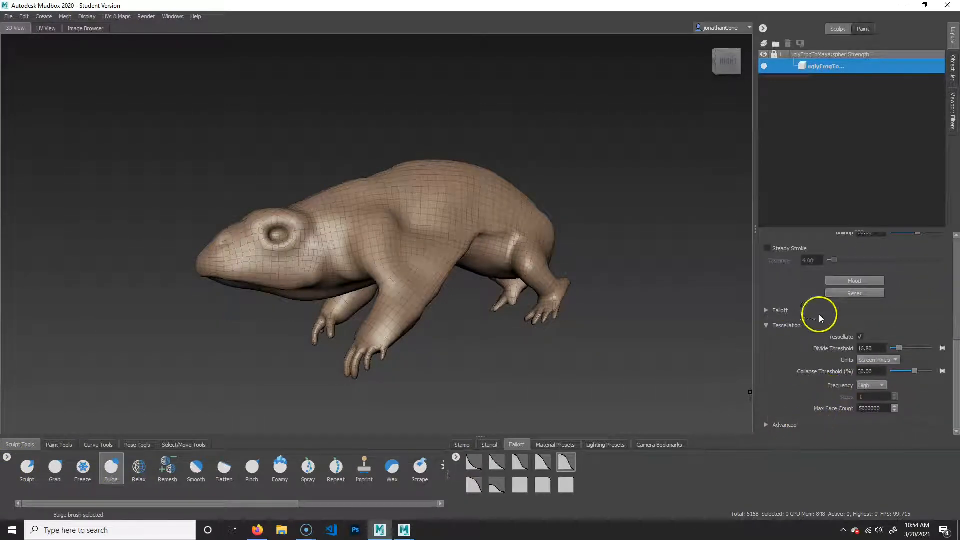
left_click(859, 337)
left_click(138, 468)
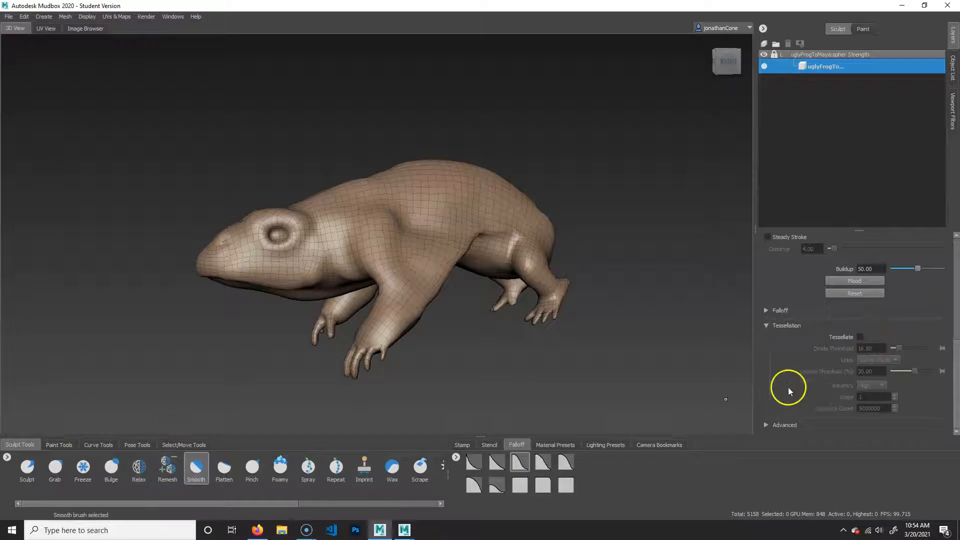
left_click(224, 467)
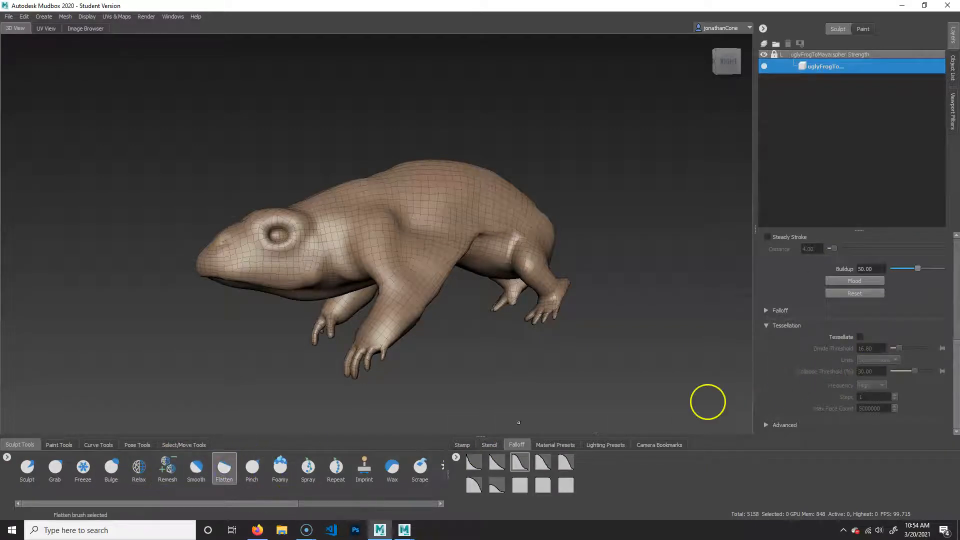
Reactivate the Sculpt brush and add two subdivision levels to the frog mesh.
left_click(27, 468)
mouse_move(426, 227)
left_mouse_down("alt")
mouse_move(460, 311)
mouse_move(471, 305)
left_mouse_up("alt")
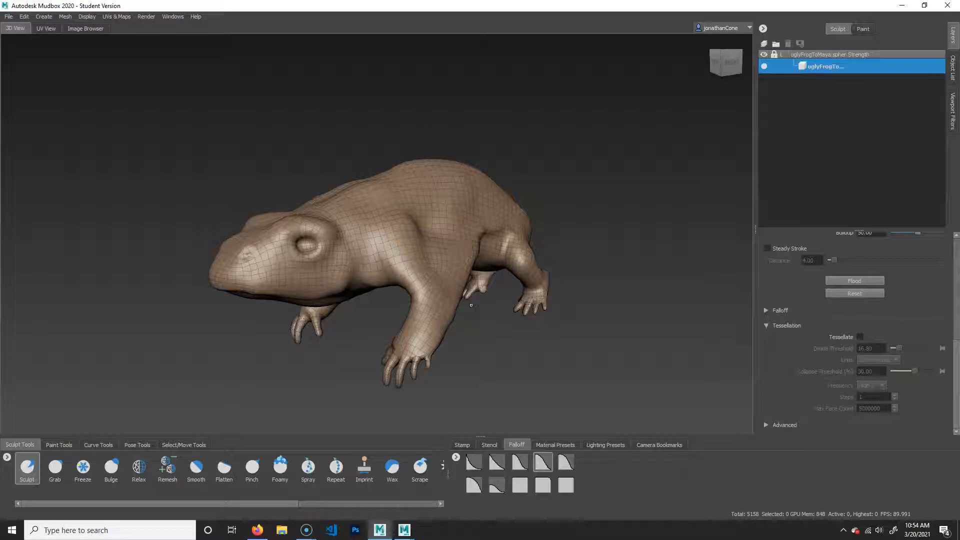
right_click_drag(506, 358, 570, 345, "alt")
middle_click_drag(540, 330, 564, 298, "alt")
right_click_drag(564, 298, 470, 289, "alt")
middle_click_drag(398, 280, 428, 280, "alt")
left_click_drag(529, 266, 500, 266, "alt")
mouse_move(465, 261)
right_mouse_down("alt")
mouse_move(521, 258)
mouse_move(487, 242)
right_mouse_up("alt")
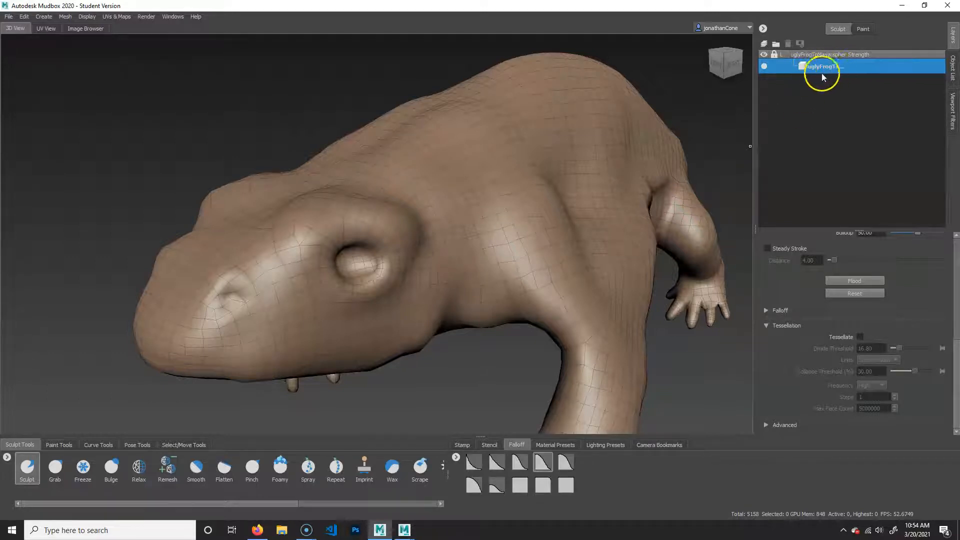
key("shift+d")
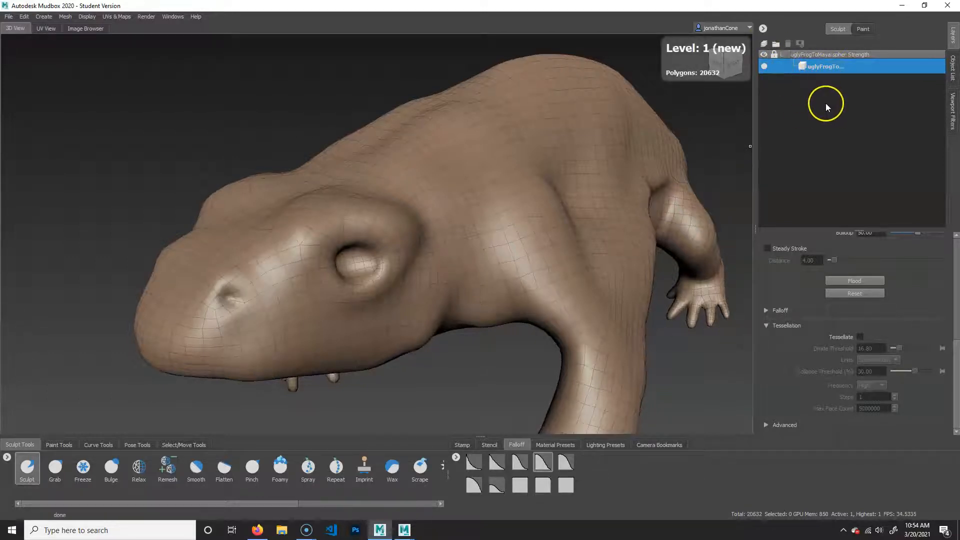
key("shift+d")
left_click_drag(417, 302, 478, 236, "alt")
Add a sculpt layer named adjustments and step the mesh down to subdivision level 1.
left_click(768, 44)
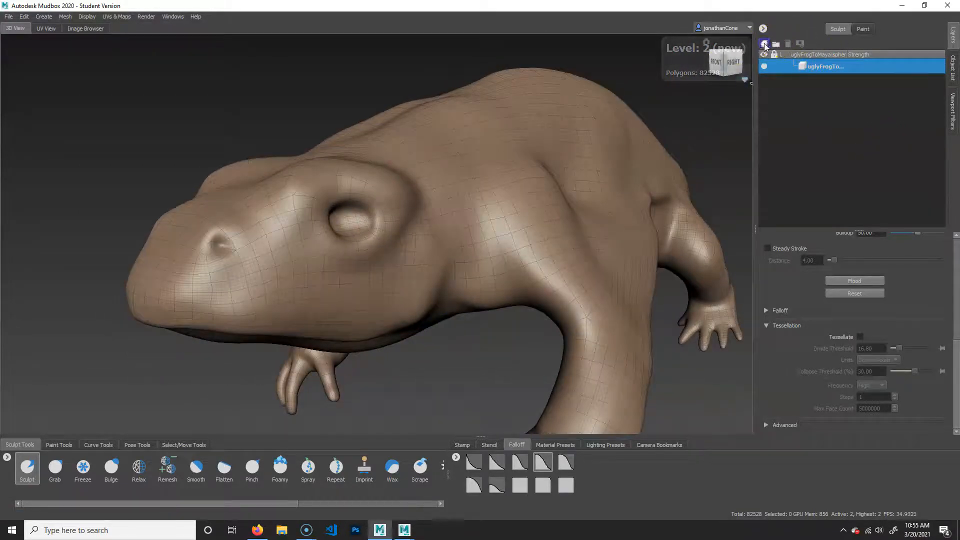
double_click(827, 68)
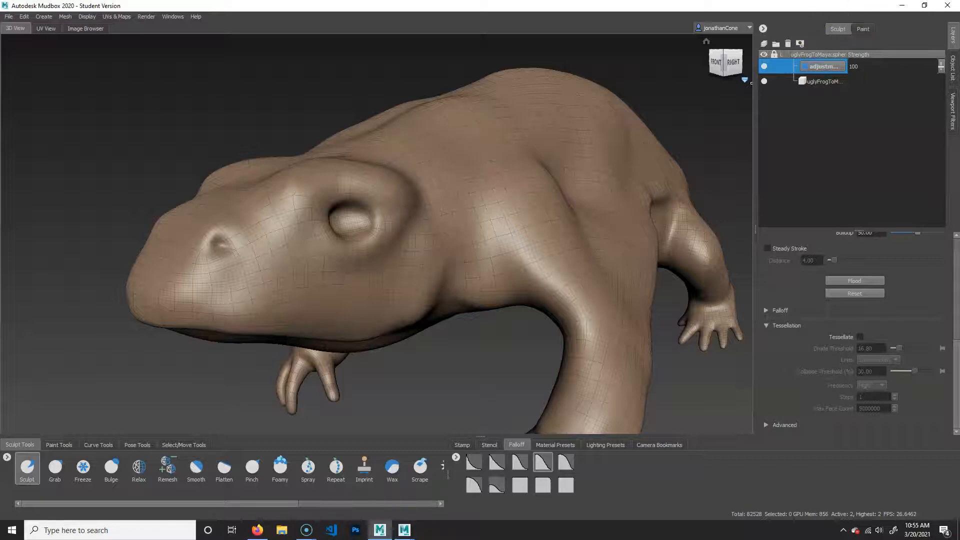
key("Page_Down")
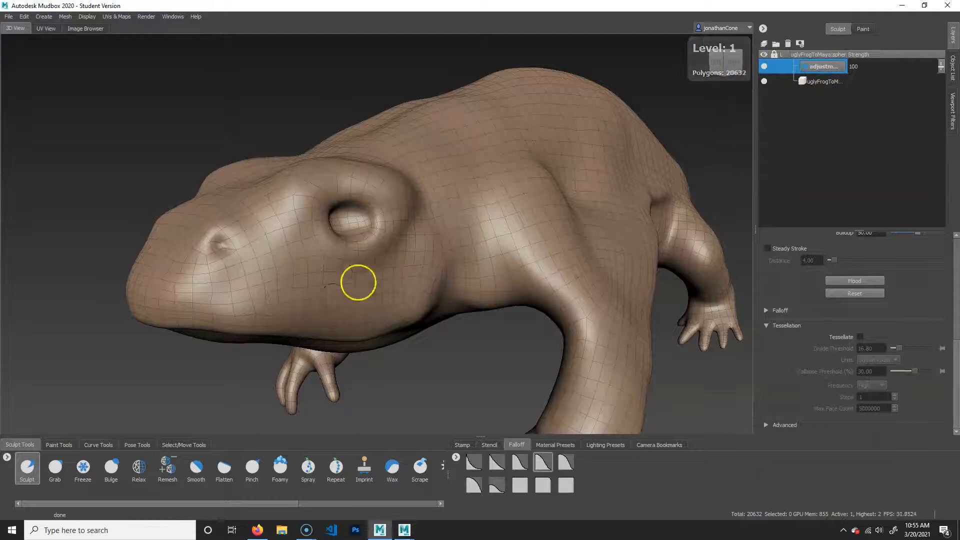
Hide the wireframe and reshape the frog's back and shoulder outline with a large Grab brush.
left_click_drag(420, 275, 427, 283, "alt")
right_click_drag(426, 283, 399, 260, "alt")
middle_click_drag(398, 260, 429, 270, "alt")
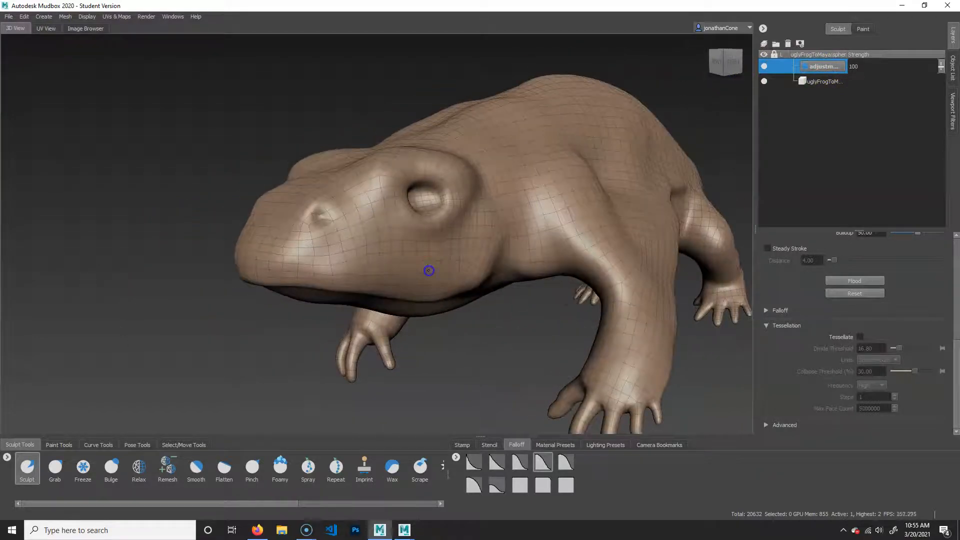
left_click_drag(429, 270, 590, 255, "alt")
middle_click_drag(590, 255, 480, 269, "alt")
left_click_drag(482, 264, 490, 301, "alt")
left_click(54, 469)
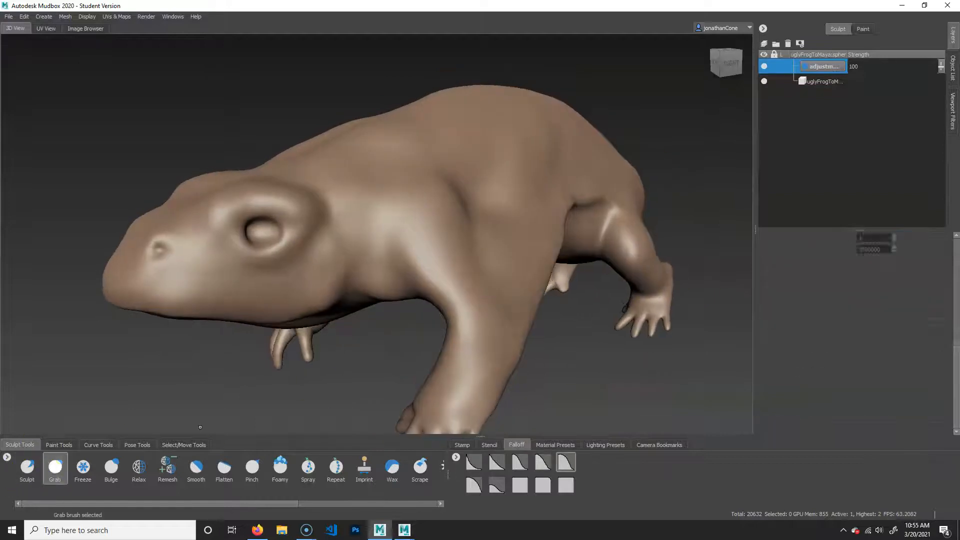
key("b")
left_click_drag(417, 249, 470, 247)
mouse_move(440, 277)
left_mouse_down("alt")
mouse_move(356, 253)
mouse_move(392, 255)
mouse_move(375, 245)
left_mouse_up("alt")
mouse_move(375, 244)
right_mouse_down("alt")
mouse_move(357, 260)
mouse_move(306, 242)
mouse_move(401, 248)
mouse_move(401, 215)
right_mouse_up("alt")
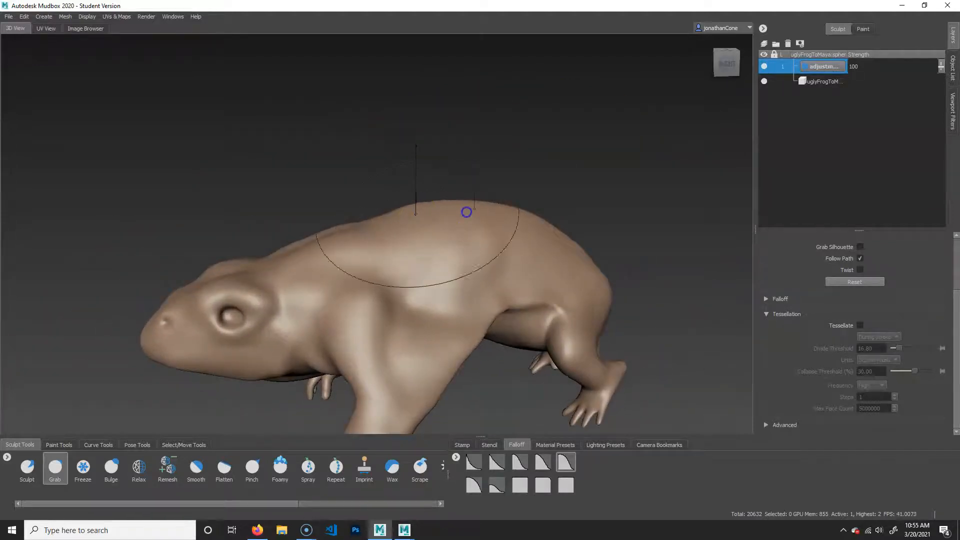
mouse_move(406, 213)
left_mouse_down("alt")
mouse_move(363, 243)
mouse_move(643, 293)
mouse_move(374, 190)
left_mouse_up("alt")
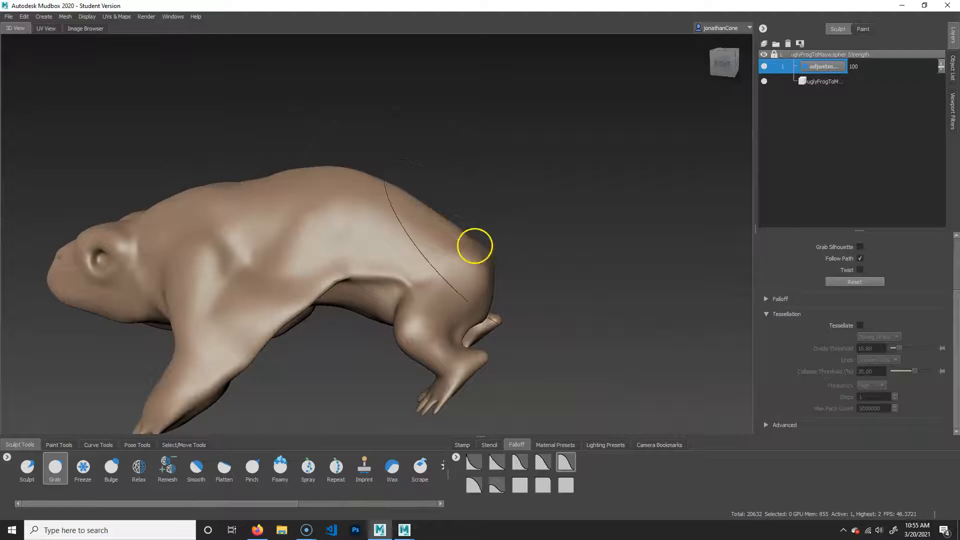
Pull the frog's rump and hip area into a more pronounced shape with the Grab brush.
left_click_drag(486, 241, 490, 213, "alt")
right_click_drag(513, 298, 560, 299, "alt")
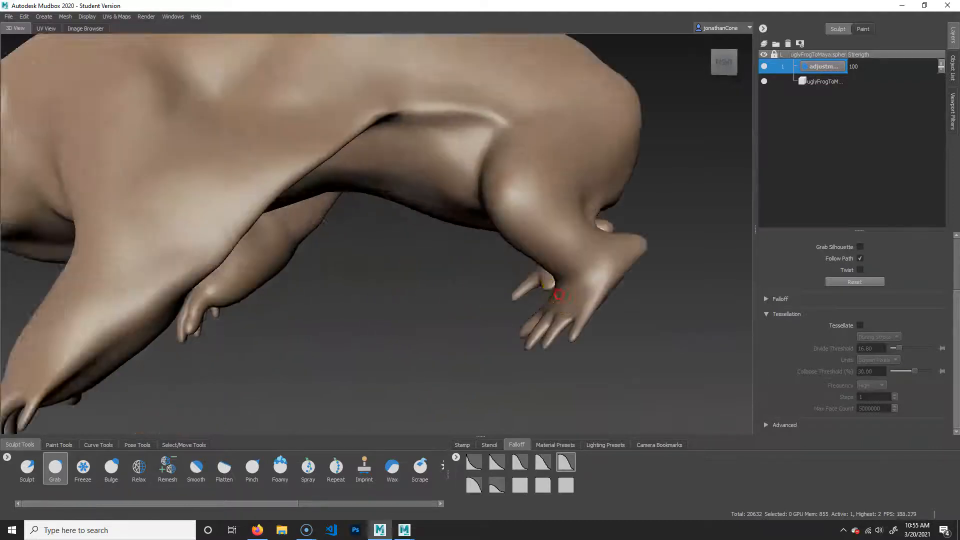
middle_click_drag(560, 299, 463, 362, "alt")
mouse_move(354, 392)
left_mouse_down("alt")
mouse_move(403, 300)
mouse_move(328, 322)
mouse_move(352, 307)
left_mouse_up("alt")
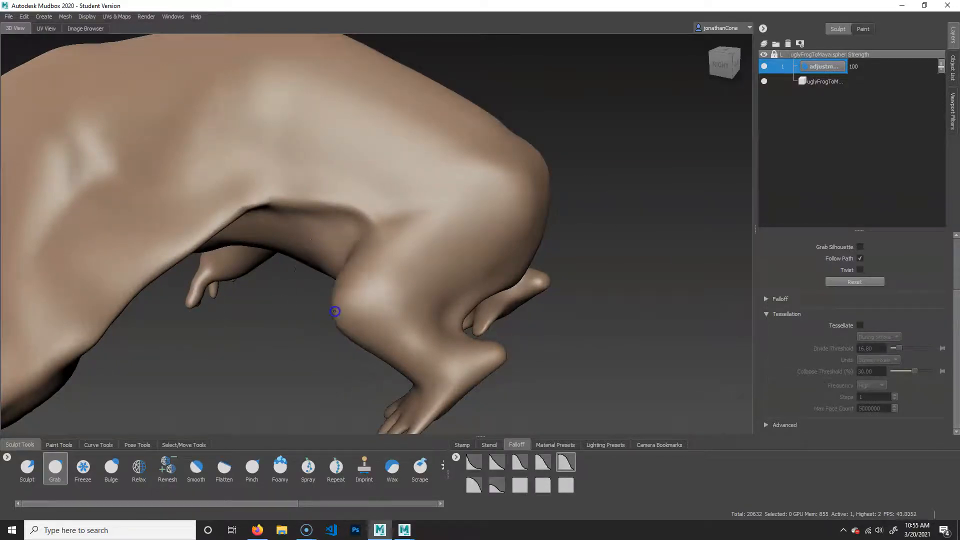
left_click_drag(399, 231, 398, 212)
left_click_drag(402, 230, 397, 206)
mouse_move(468, 277)
left_mouse_down("alt")
mouse_move(429, 256)
mouse_move(529, 232)
left_mouse_up("alt")
Examine the frog's reshaped back, hips, shoulders and head from both sides and from the front.
right_click_drag(542, 317, 437, 288, "alt")
middle_click_drag(375, 286, 480, 288, "alt")
left_click_drag(422, 289, 470, 297, "alt")
right_click_drag(411, 316, 506, 319, "alt")
left_click_drag(490, 256, 487, 262)
mouse_move(525, 346)
left_mouse_down()
mouse_move(544, 336)
mouse_move(551, 379)
left_mouse_up()
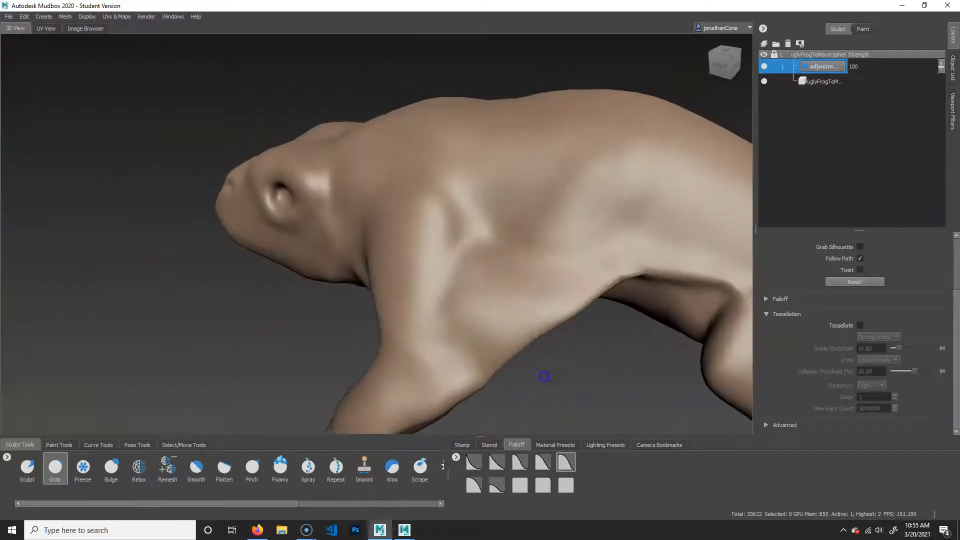
left_click_drag(542, 332, 602, 300, "alt")
middle_click_drag(602, 300, 448, 293, "alt")
left_click_drag(448, 294, 659, 295, "alt")
middle_click_drag(659, 295, 513, 296, "alt")
left_click_drag(513, 296, 435, 253, "alt")
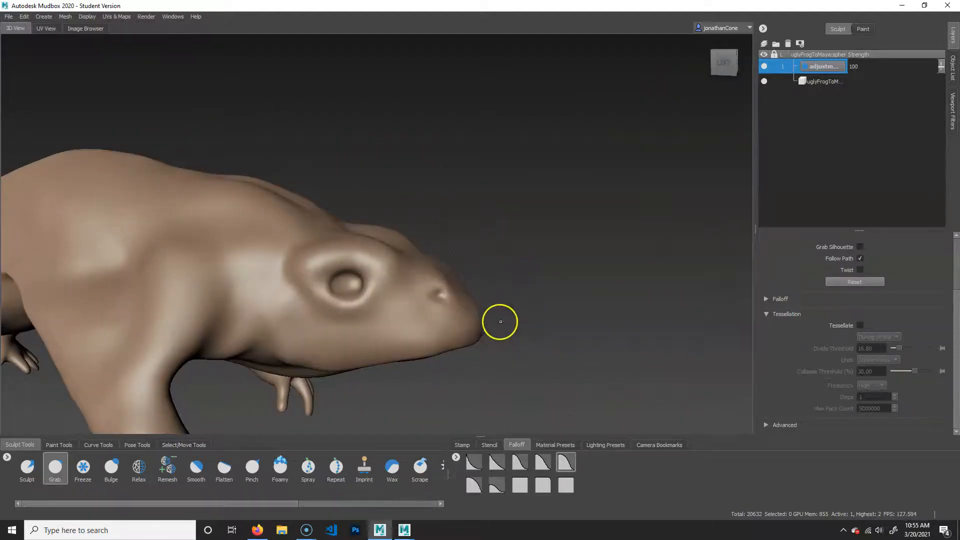
mouse_move(484, 321)
left_mouse_down()
mouse_move(485, 302)
mouse_move(399, 294)
mouse_move(439, 298)
mouse_move(455, 318)
mouse_move(505, 318)
mouse_move(194, 315)
left_mouse_up()
right_click_drag(240, 319, 362, 325, "alt")
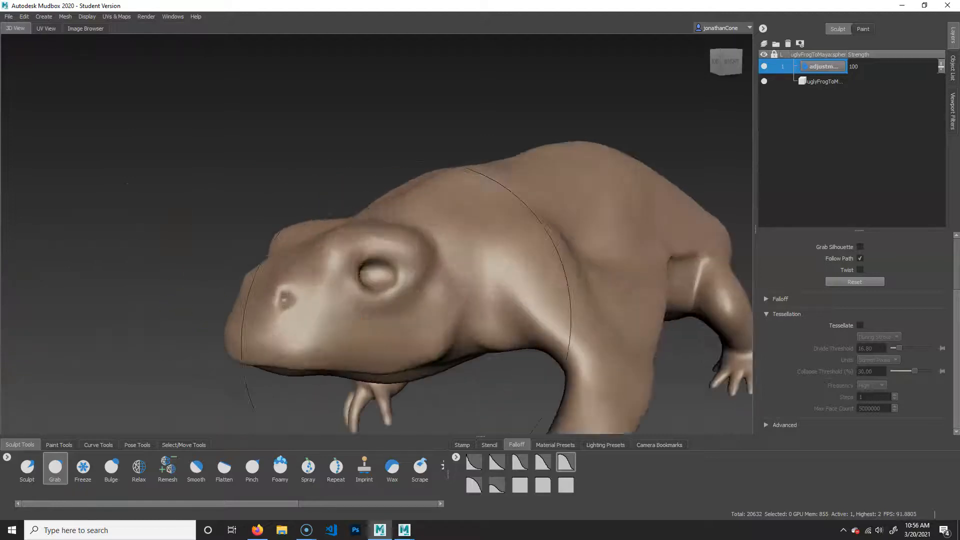
middle_click_drag(616, 383, 400, 321, "alt")
left_click_drag(415, 322, 453, 333, "alt")
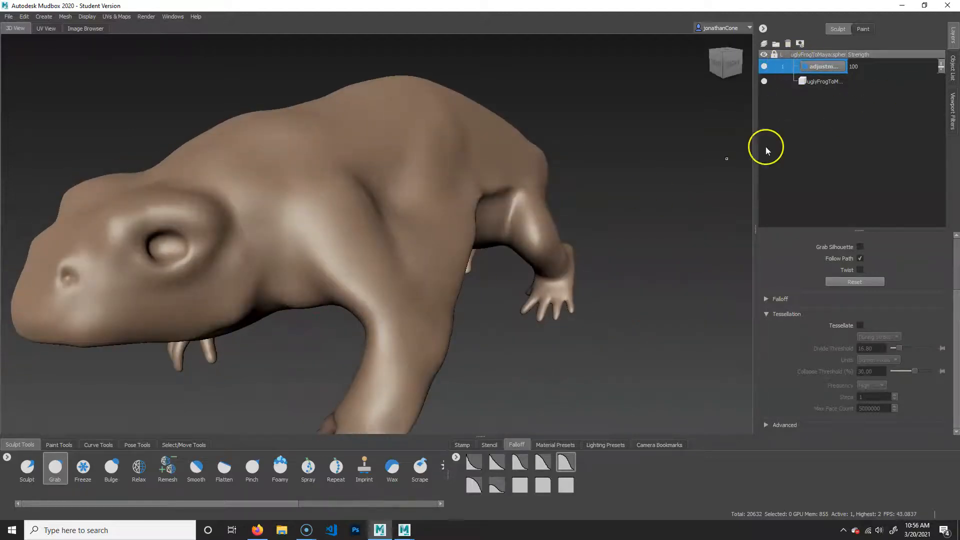
Subdivide the frog to level 3 and add a sculpt layer named silhouette.
key("shift+d")
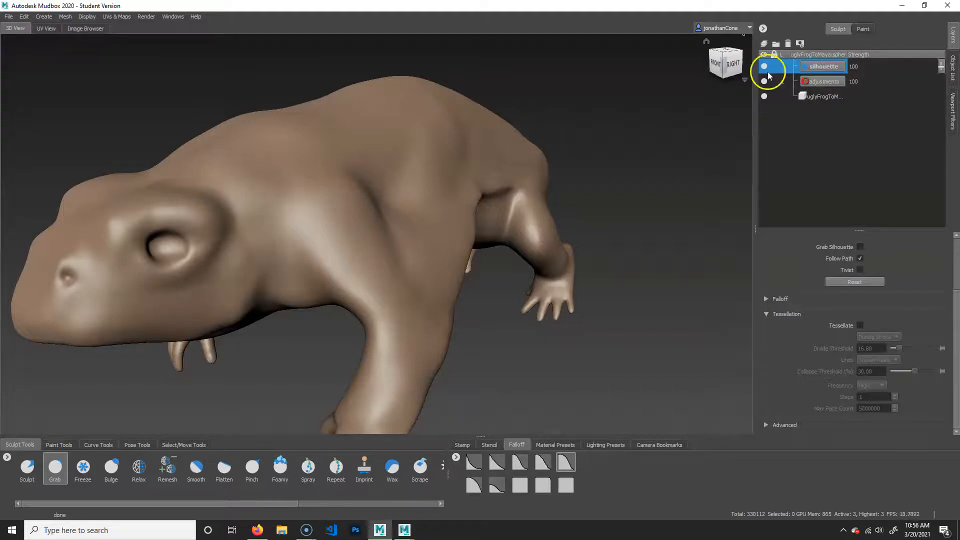
Build up the muscle along the frog's shoulder and upper front leg with a smaller Bulge brush.
middle_click_drag(347, 229, 405, 205, "alt")
right_click_drag(405, 206, 413, 214, "alt")
middle_click_drag(413, 214, 426, 215, "alt")
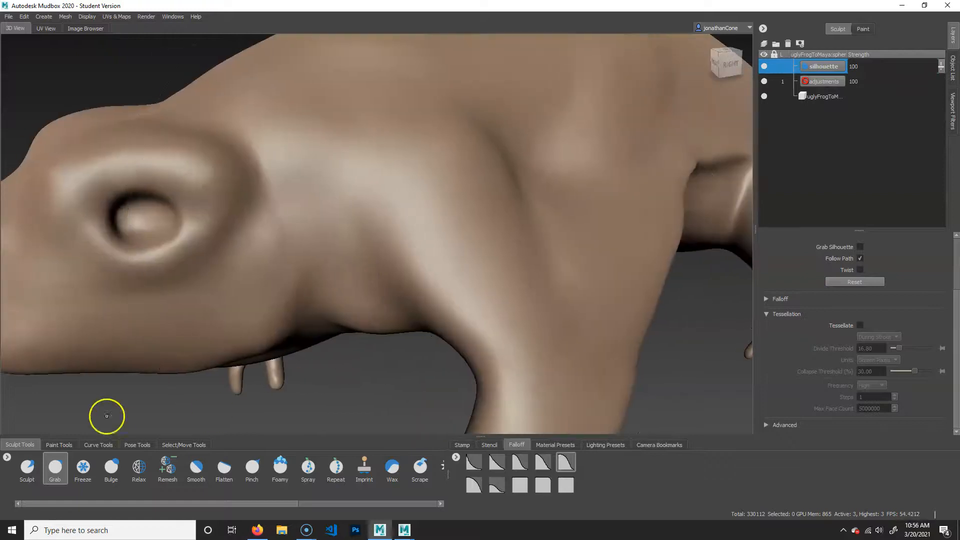
left_click(111, 466)
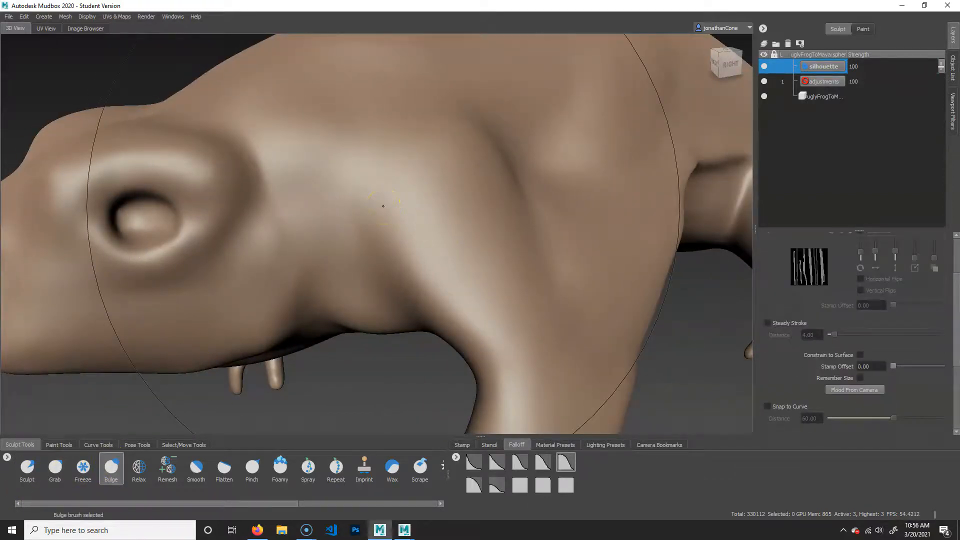
mouse_move(428, 214)
left_mouse_down()
mouse_move(230, 263)
mouse_move(280, 265)
left_mouse_up()
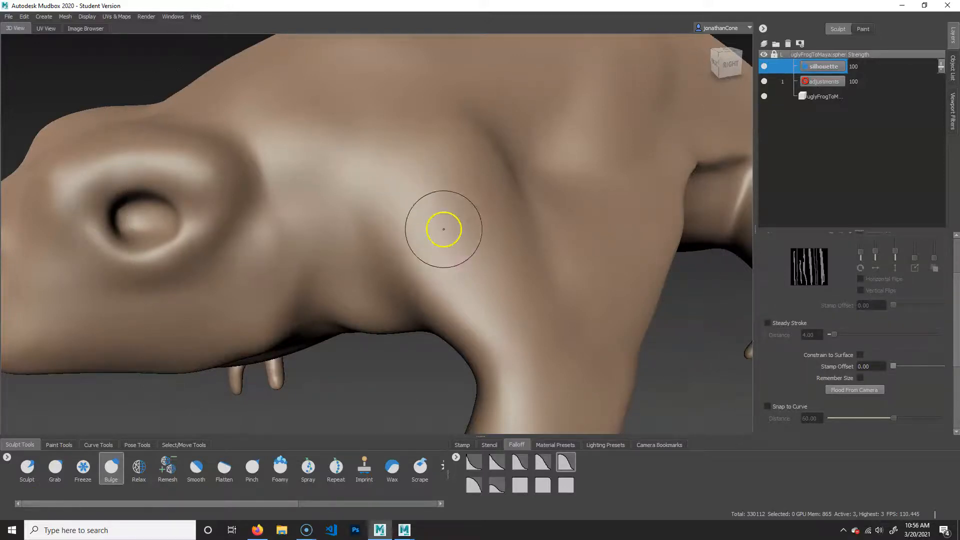
mouse_move(380, 222)
left_mouse_down()
mouse_move(412, 223)
mouse_move(406, 240)
mouse_move(418, 233)
left_mouse_up()
left_click_drag(384, 192, 495, 317)
key("ctrl+z")
left_click_drag(421, 257, 435, 255)
mouse_move(383, 220)
left_mouse_down()
mouse_move(489, 343)
mouse_move(495, 334)
mouse_move(527, 338)
left_mouse_up()
mouse_move(424, 206)
left_mouse_down()
mouse_move(531, 315)
mouse_move(553, 295)
left_mouse_up()
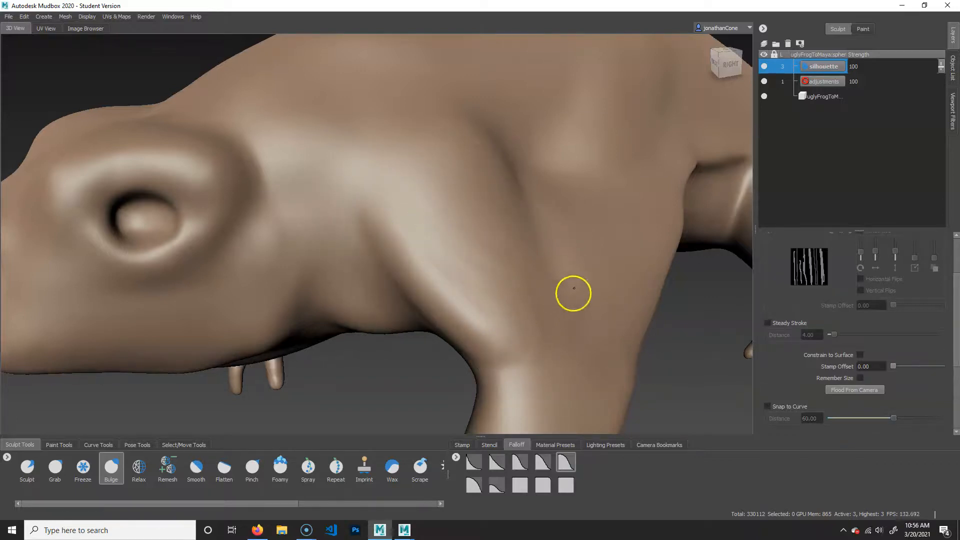
Bulge out the elbow and forearm of the frog's front leg and smooth the forearm surface.
right_click_drag(574, 293, 515, 295, "alt")
middle_click_drag(563, 358, 529, 257, "alt")
mouse_move(529, 257)
left_mouse_down("alt")
mouse_move(494, 215)
mouse_move(476, 219)
left_mouse_up("alt")
mouse_move(476, 219)
left_mouse_down("alt")
mouse_move(478, 280)
mouse_move(463, 305)
left_mouse_up("alt")
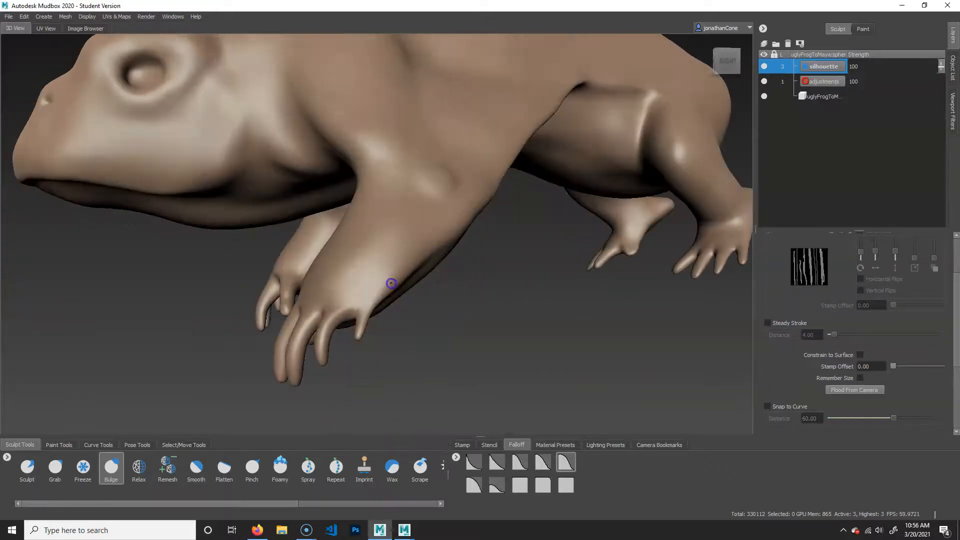
left_click_drag(446, 182, 515, 242, "alt")
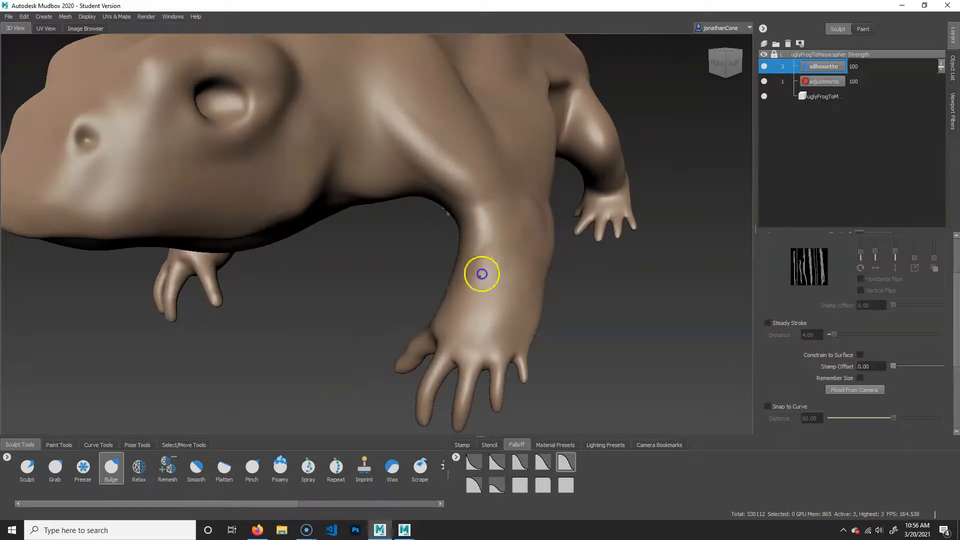
key("shift")
middle_click_drag(501, 250, 555, 311, "alt")
mouse_move(510, 285)
left_mouse_down("alt")
mouse_move(553, 275)
mouse_move(500, 272)
left_mouse_up("alt")
Sculpt a raised rim around the frog's nostril with a small Bulge brush and define the nostril opening.
mouse_move(438, 154)
left_mouse_down()
mouse_move(440, 165)
mouse_move(338, 242)
mouse_move(181, 219)
left_mouse_up()
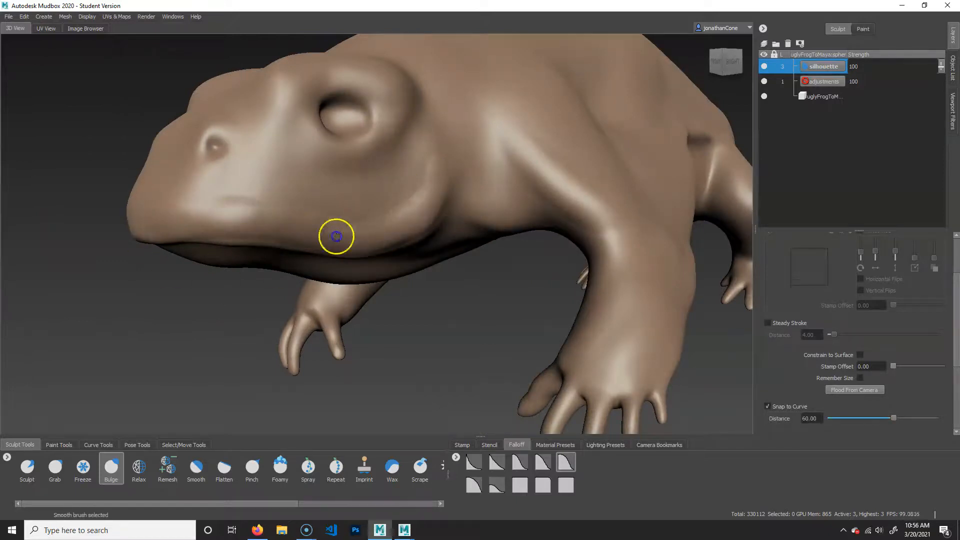
scroll(285, 210, "up", 6)
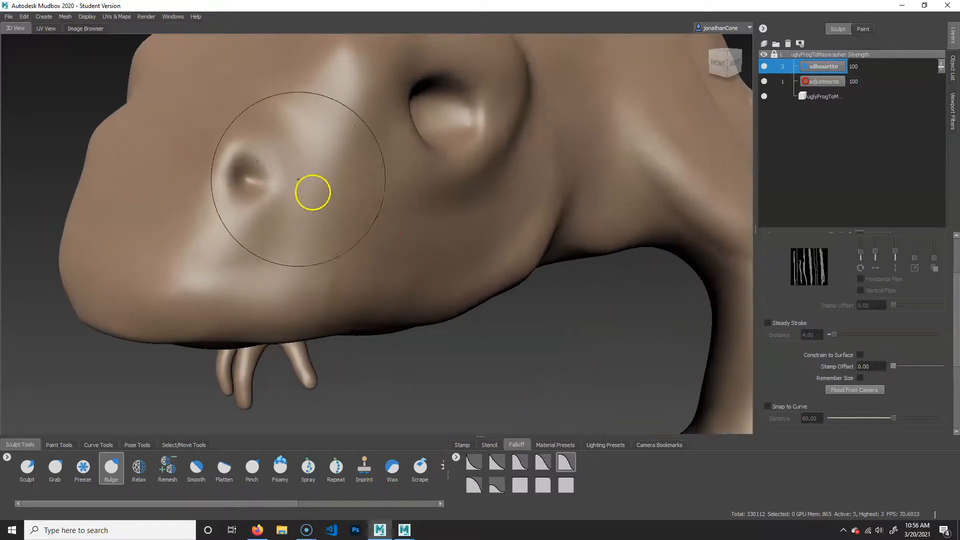
key("b")
left_click_drag(290, 190, 266, 193)
mouse_move(232, 159)
left_mouse_down()
mouse_move(270, 176)
mouse_move(247, 195)
left_mouse_up()
mouse_move(254, 194)
left_mouse_down()
mouse_move(272, 178)
mouse_move(228, 181)
left_mouse_up()
mouse_move(264, 142)
left_mouse_down("shift")
mouse_move(250, 178)
mouse_move(270, 176)
left_mouse_up("shift")
right_click_drag(383, 152, 340, 209, "alt")
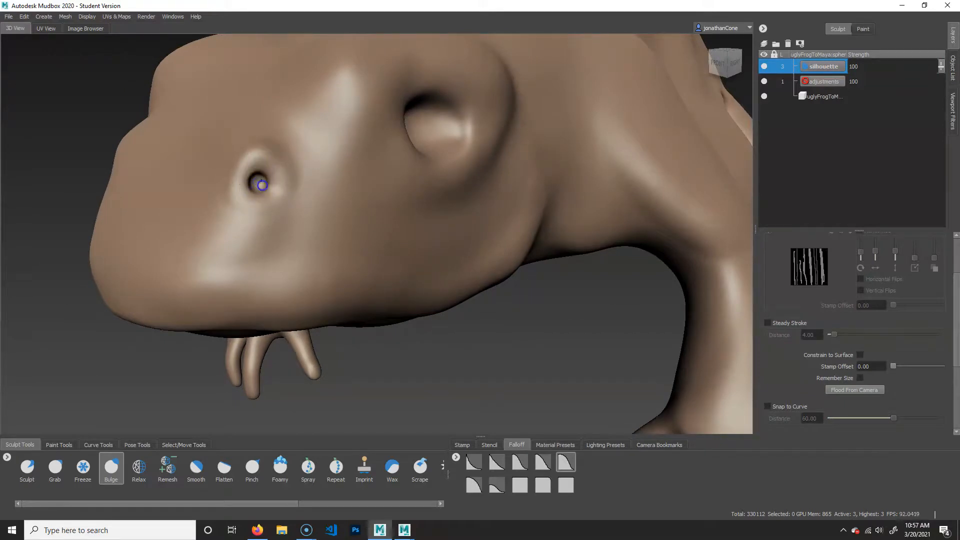
left_click_drag(267, 183, 312, 196, "shift")
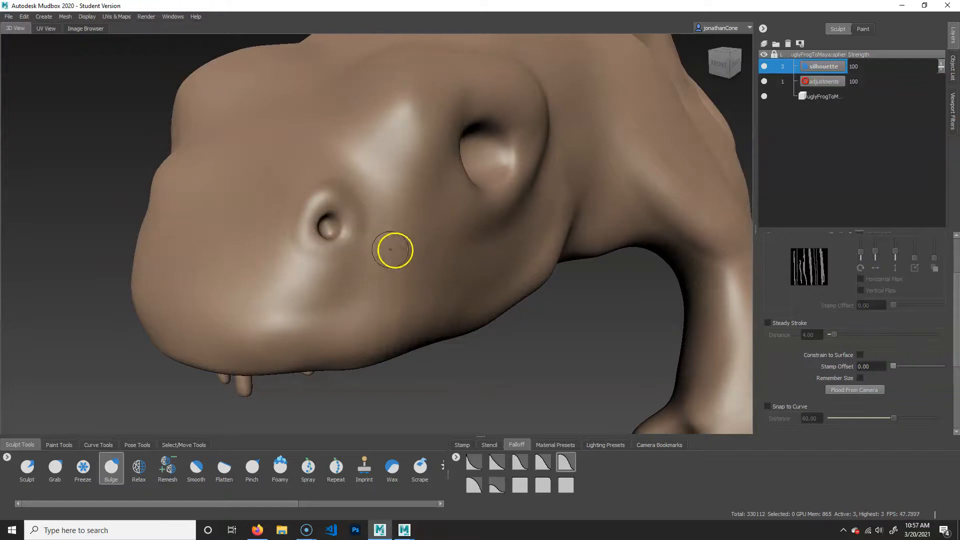
key("shift")
Step the frog down to subdivision level 2 and back up to level 3, and show its paint layers.
key("Page_Down")
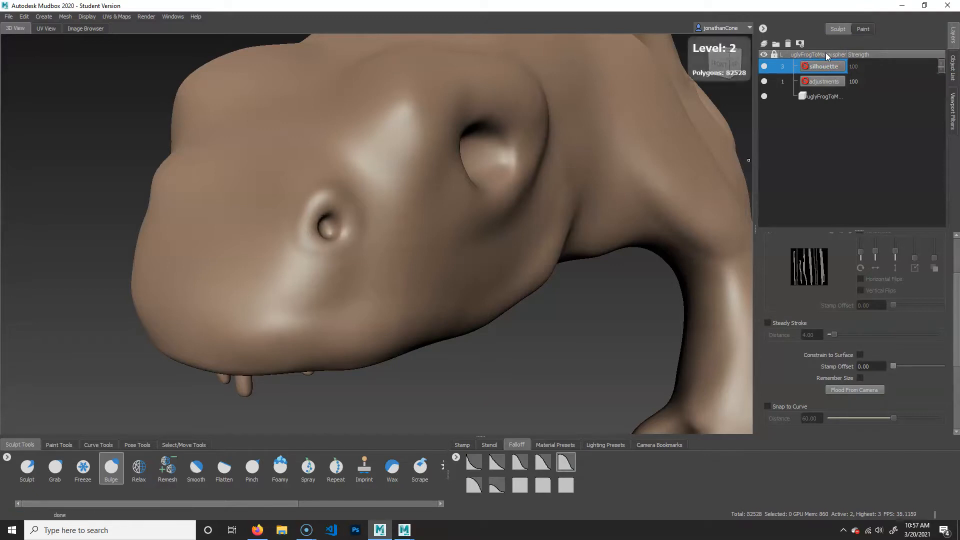
key("Page_Up")
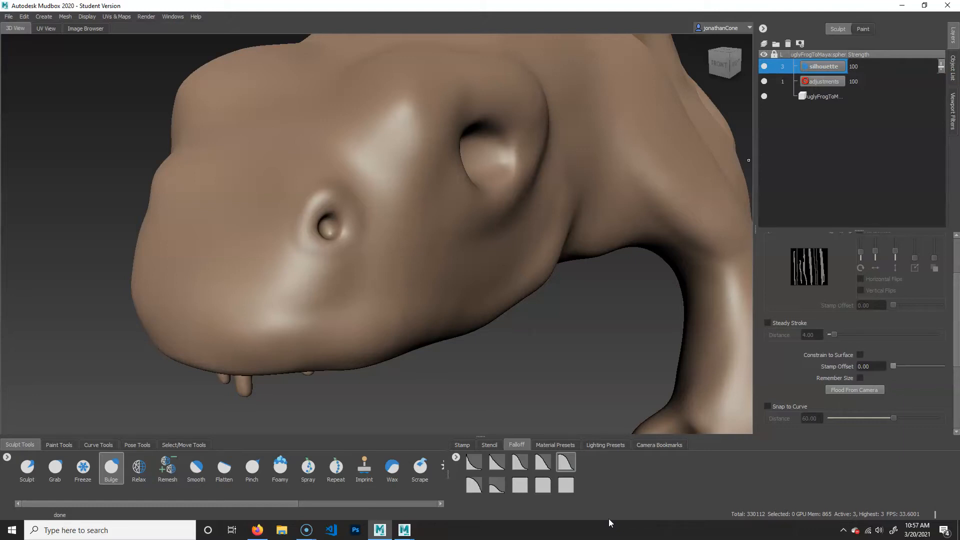
left_click(863, 28)
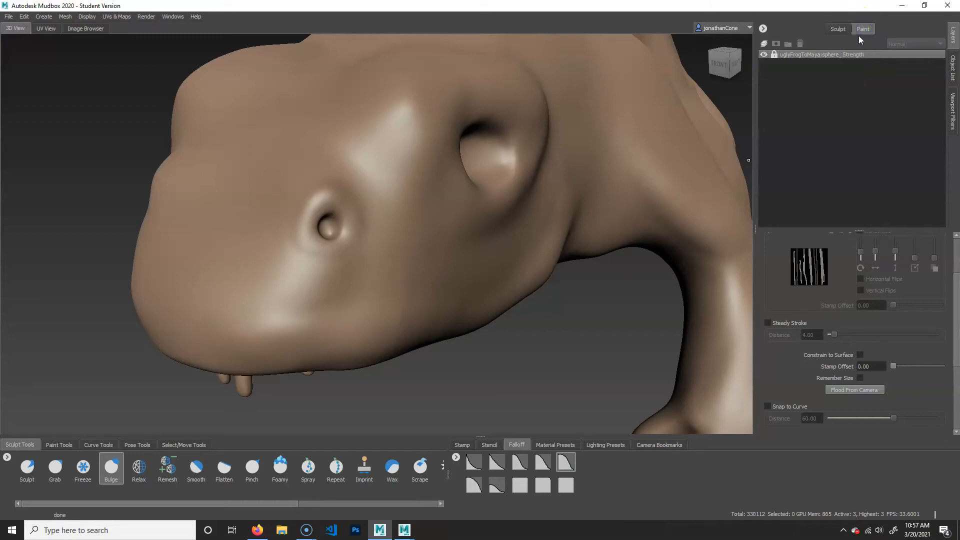